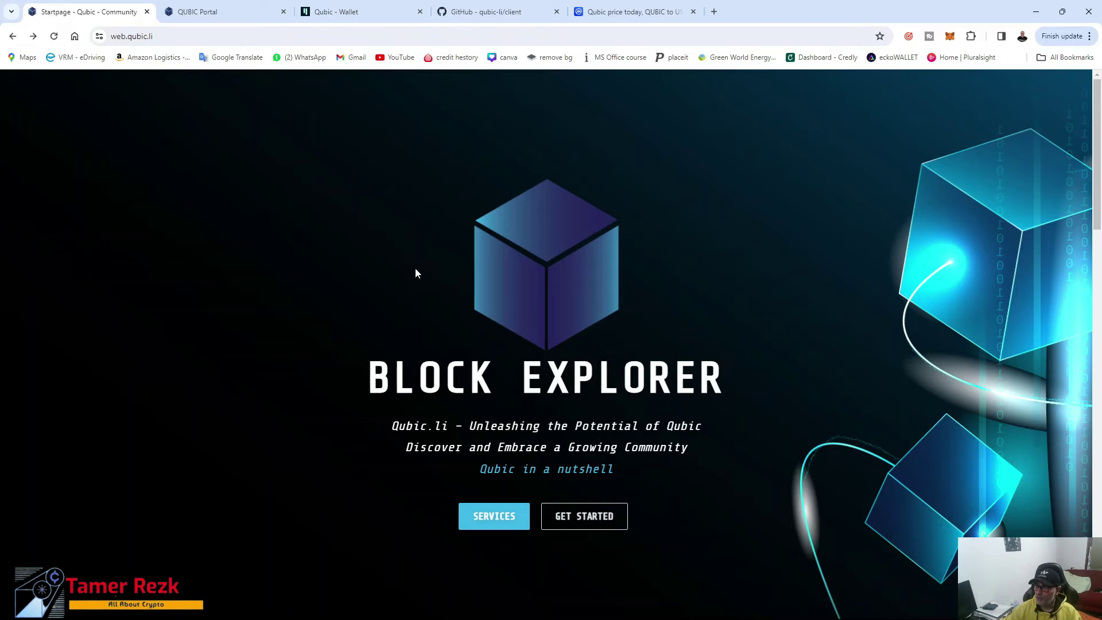
Look over the Qubic portal and wallet pages, and check the Windows client version in the GitHub README's Download table
{"action": "left_click", "coordinate": [235, 12]}
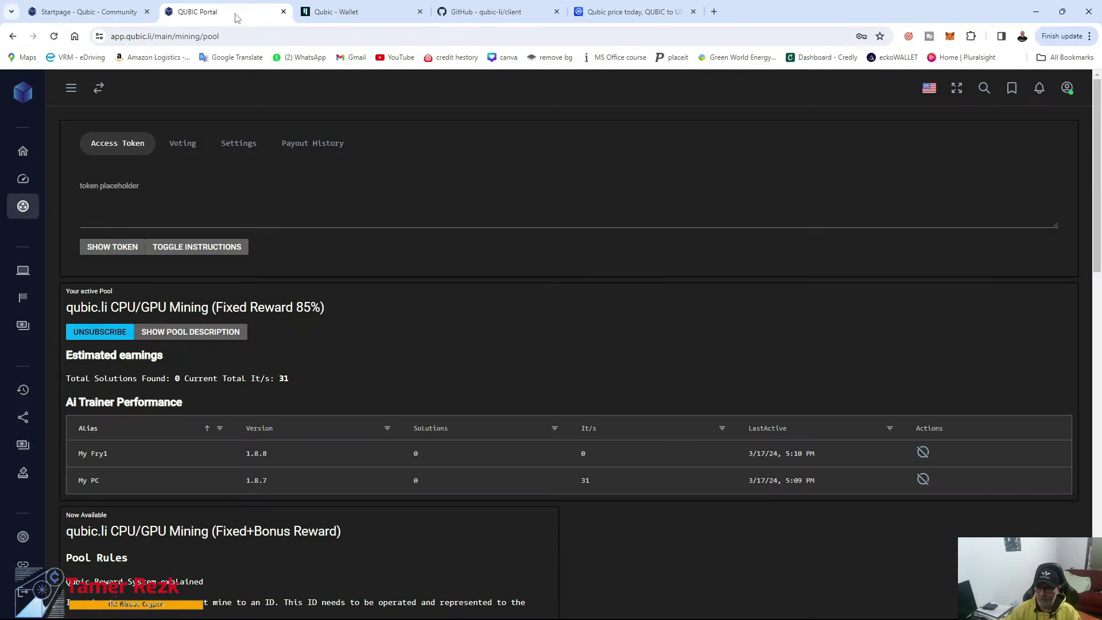
{"action": "left_click", "coordinate": [346, 13]}
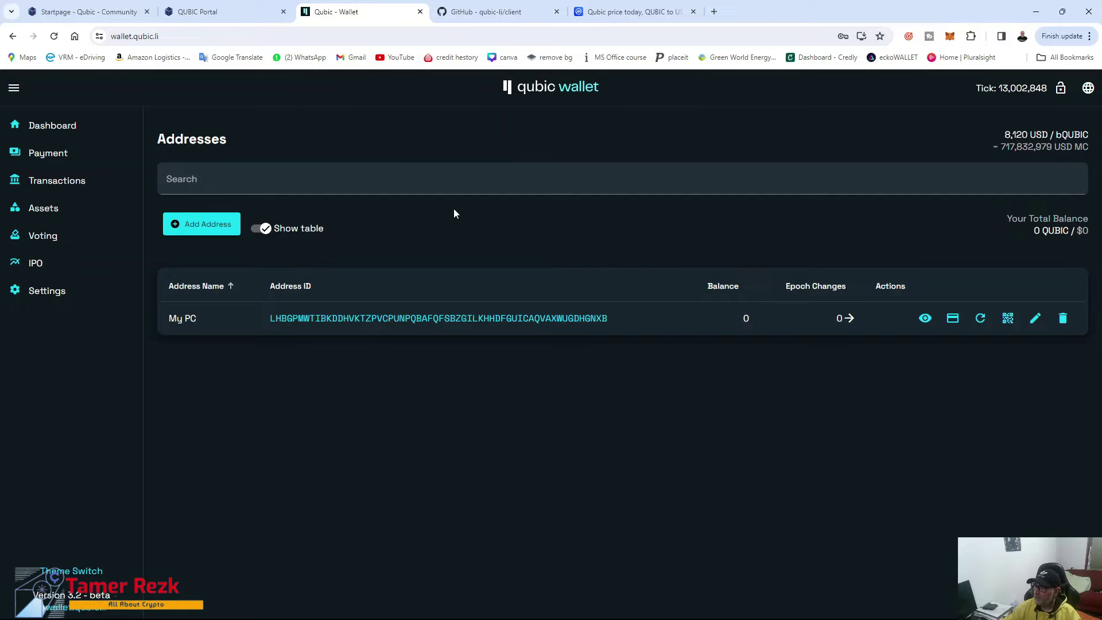
{"action": "left_click", "coordinate": [493, 11]}
{"action": "scroll", "coordinate": [604, 278], "scroll_direction": "down", "scroll_amount": 5}
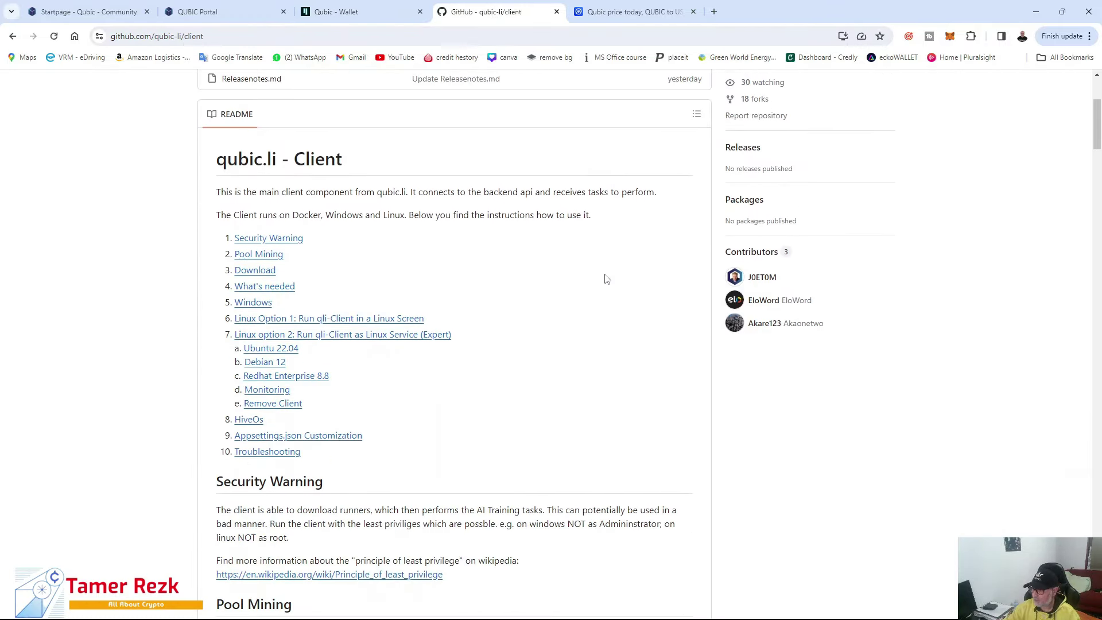
{"action": "scroll", "coordinate": [606, 279], "scroll_direction": "down", "scroll_amount": 9}
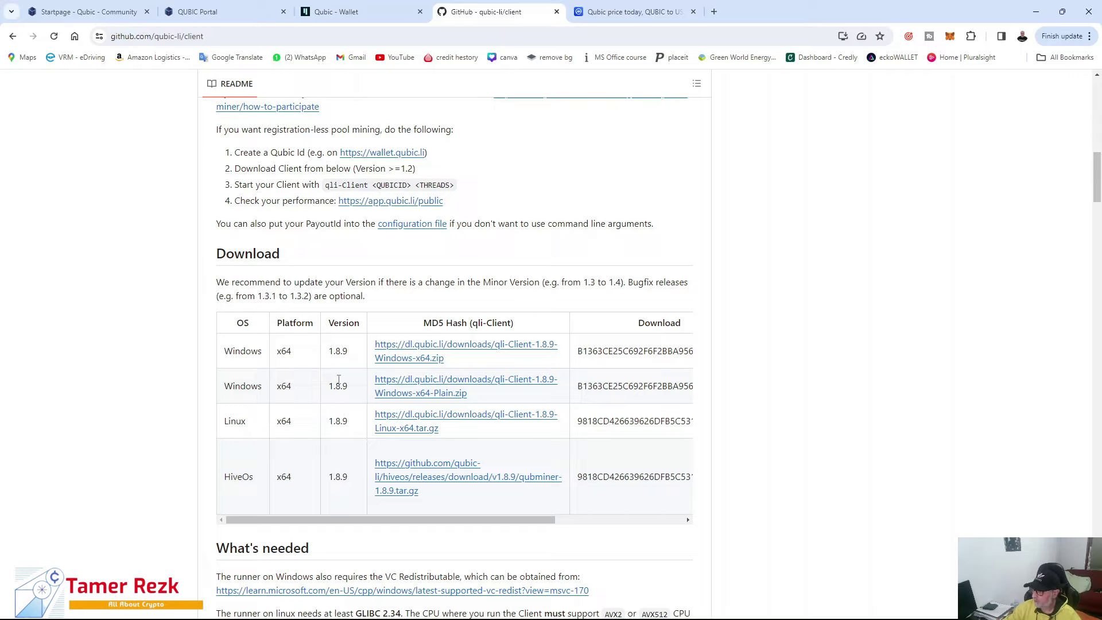
{"action": "left_click_drag", "start_coordinate": [330, 350], "coordinate": [350, 352]}
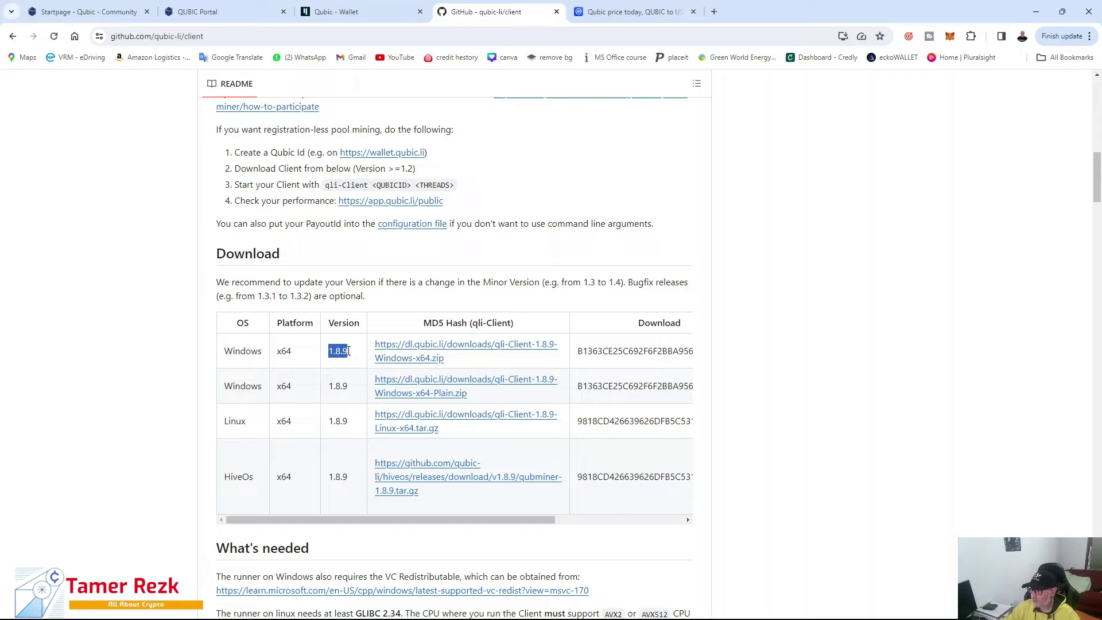
{"action": "left_click", "coordinate": [342, 351]}
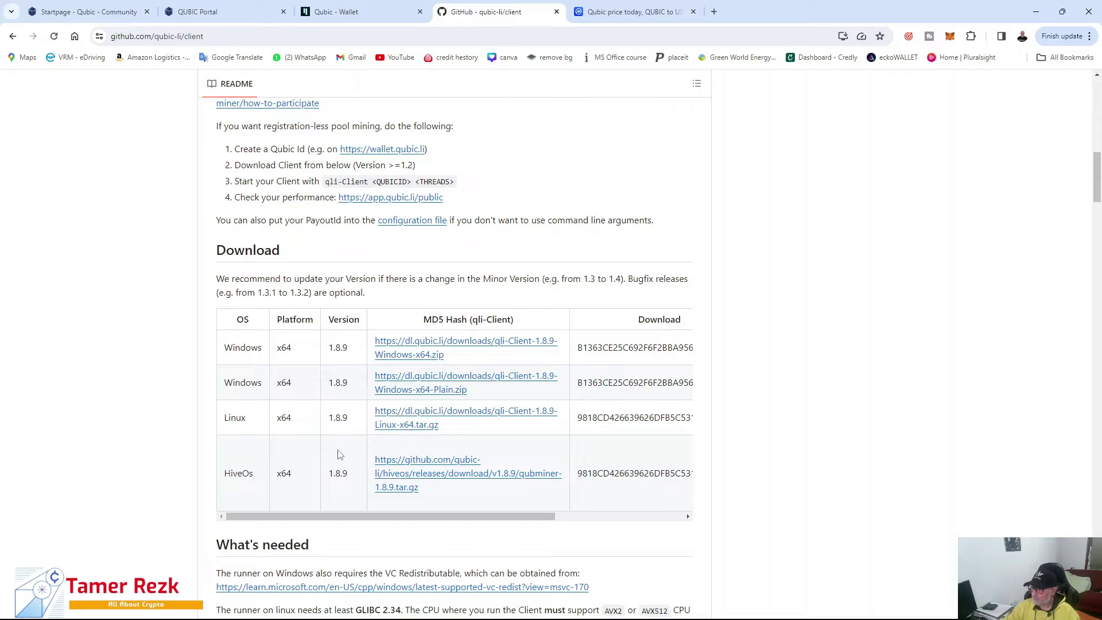
Read the README's requirements, Huge Pages, command line arguments and Windows sections for the qubic.li client
{"action": "scroll", "coordinate": [340, 455], "scroll_direction": "down", "scroll_amount": 3}
{"action": "scroll", "coordinate": [339, 455], "scroll_direction": "down", "scroll_amount": 3}
{"action": "scroll", "coordinate": [340, 455], "scroll_direction": "down", "scroll_amount": 1}
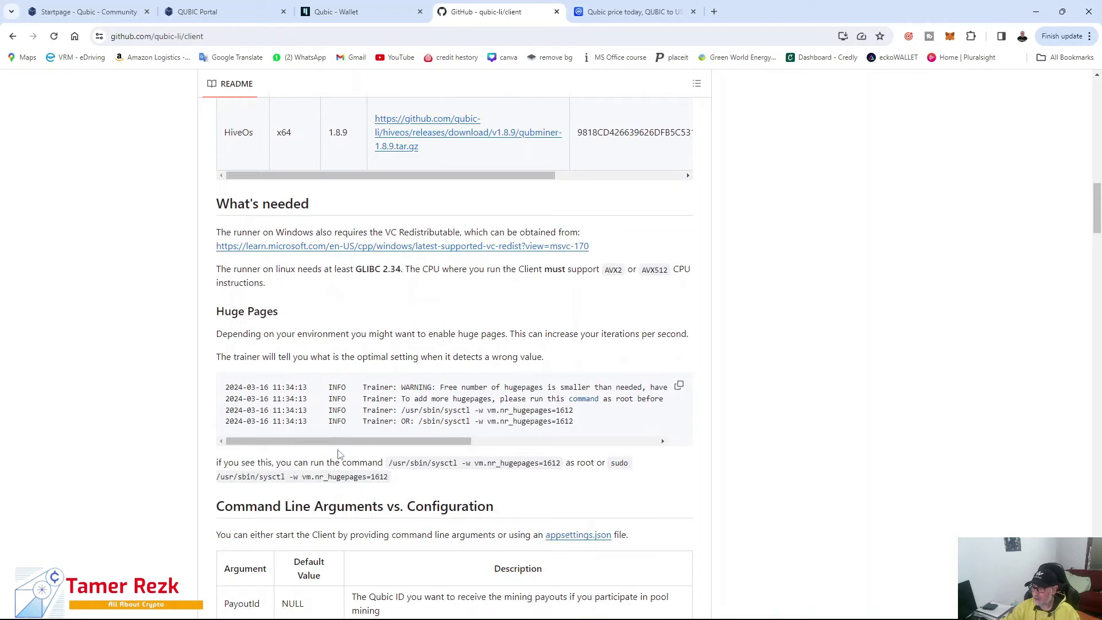
{"action": "scroll", "coordinate": [340, 454], "scroll_direction": "down", "scroll_amount": 2}
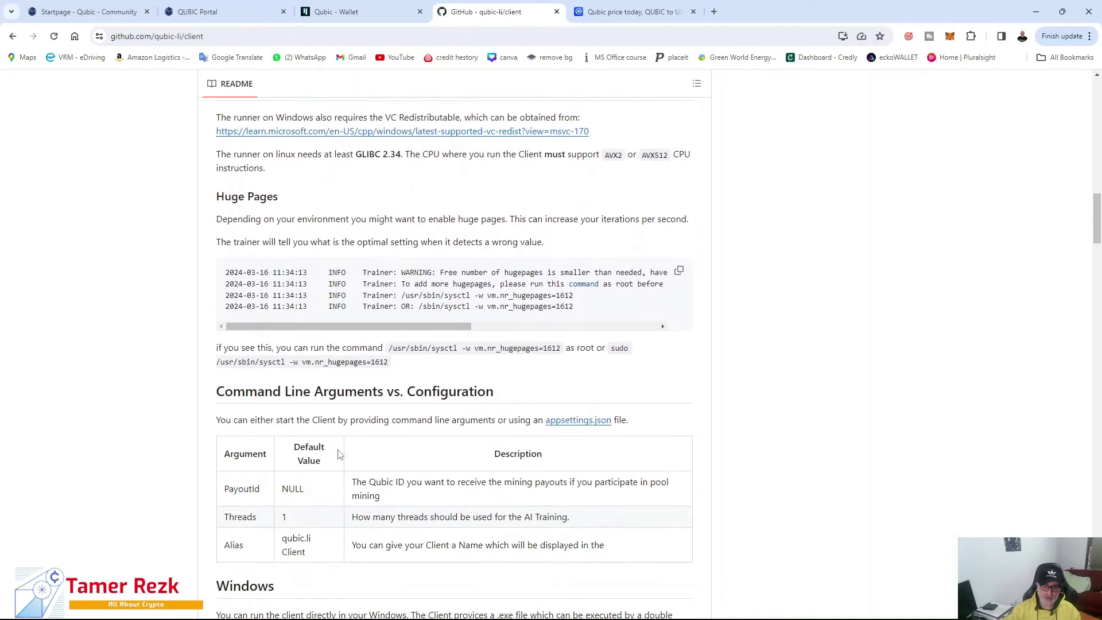
{"action": "scroll", "coordinate": [340, 455], "scroll_direction": "down", "scroll_amount": 4}
{"action": "scroll", "coordinate": [339, 454], "scroll_direction": "down", "scroll_amount": 4}
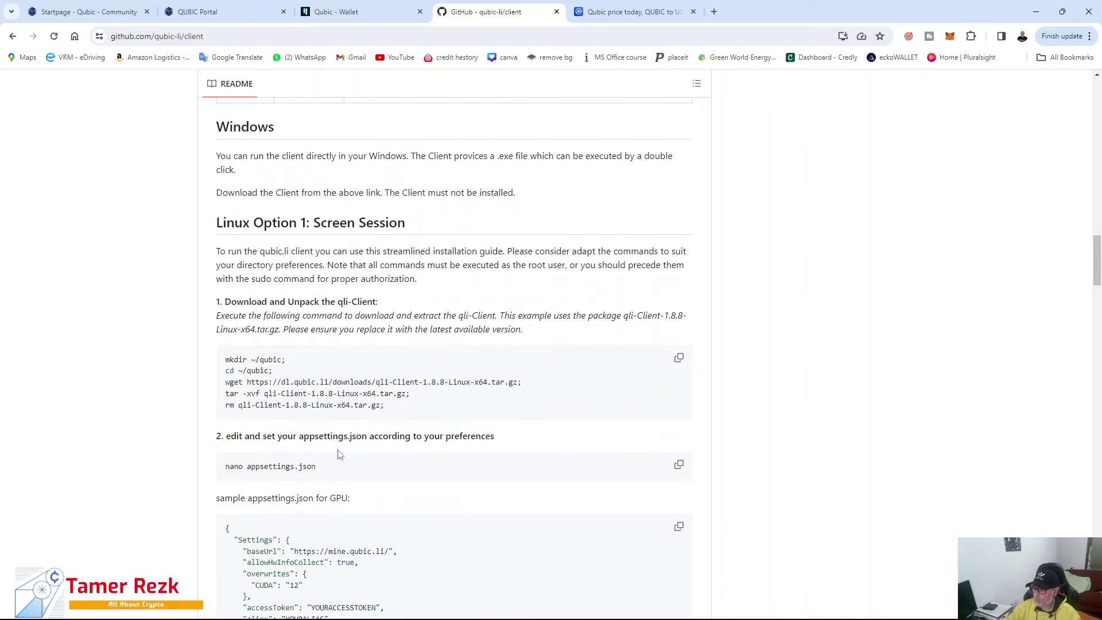
Read the README's Linux installation instructions, covering the screen session, the sample appsettings.json files and the systemd service options
{"action": "scroll", "coordinate": [339, 454], "scroll_direction": "down", "scroll_amount": 1}
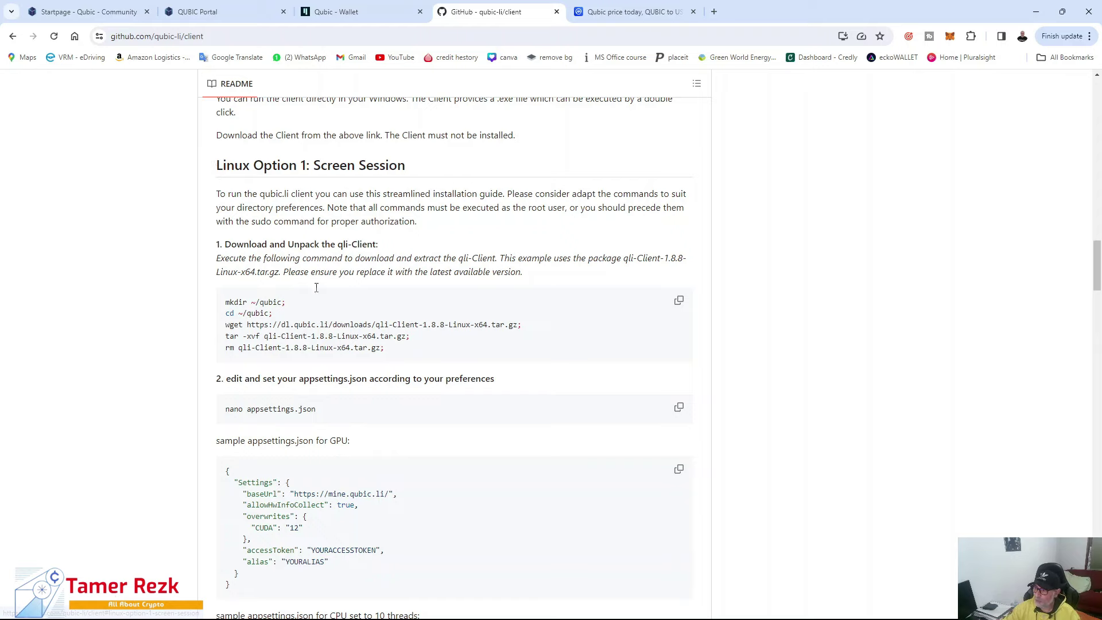
{"action": "scroll", "coordinate": [309, 409], "scroll_direction": "down", "scroll_amount": 3}
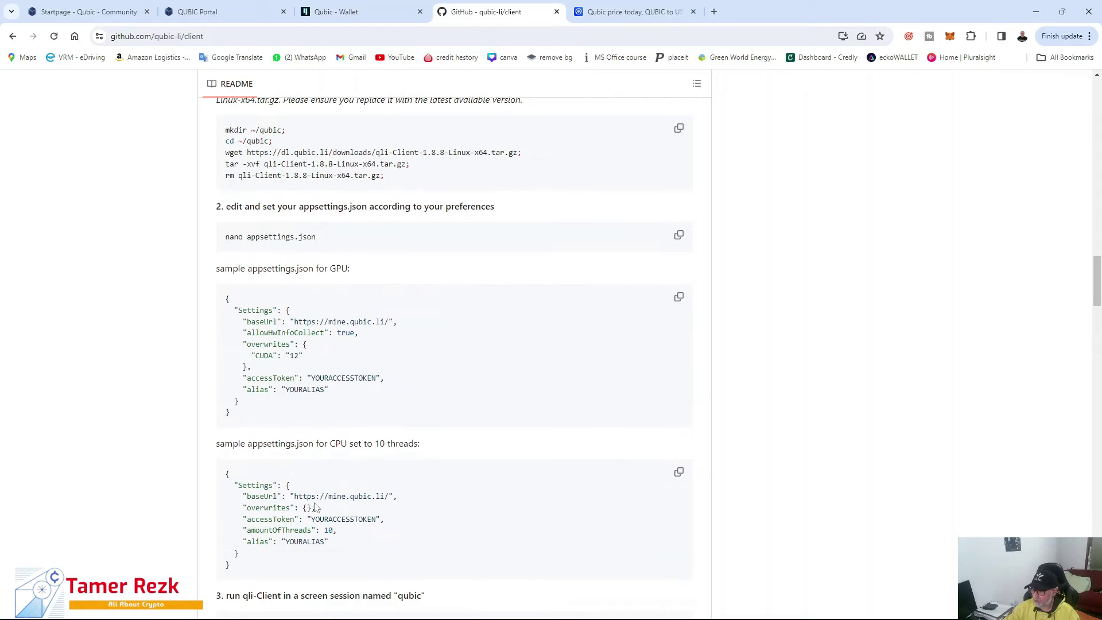
{"action": "scroll", "coordinate": [320, 530], "scroll_direction": "down", "scroll_amount": 6}
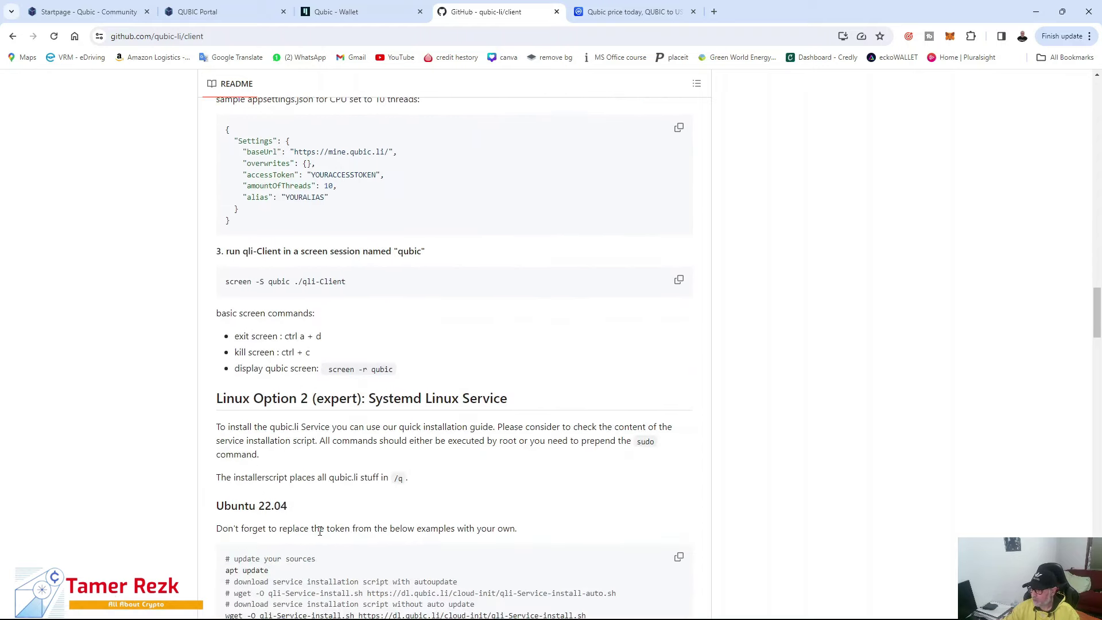
{"action": "scroll", "coordinate": [319, 530], "scroll_direction": "down", "scroll_amount": 9}
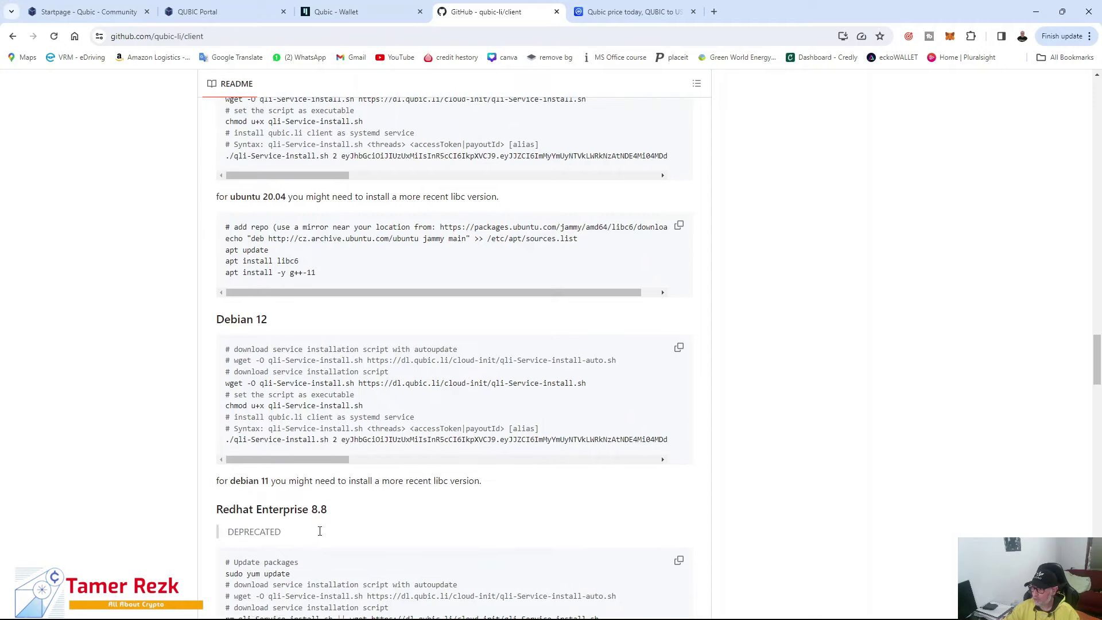
{"action": "scroll", "coordinate": [332, 448], "scroll_direction": "down", "scroll_amount": 5}
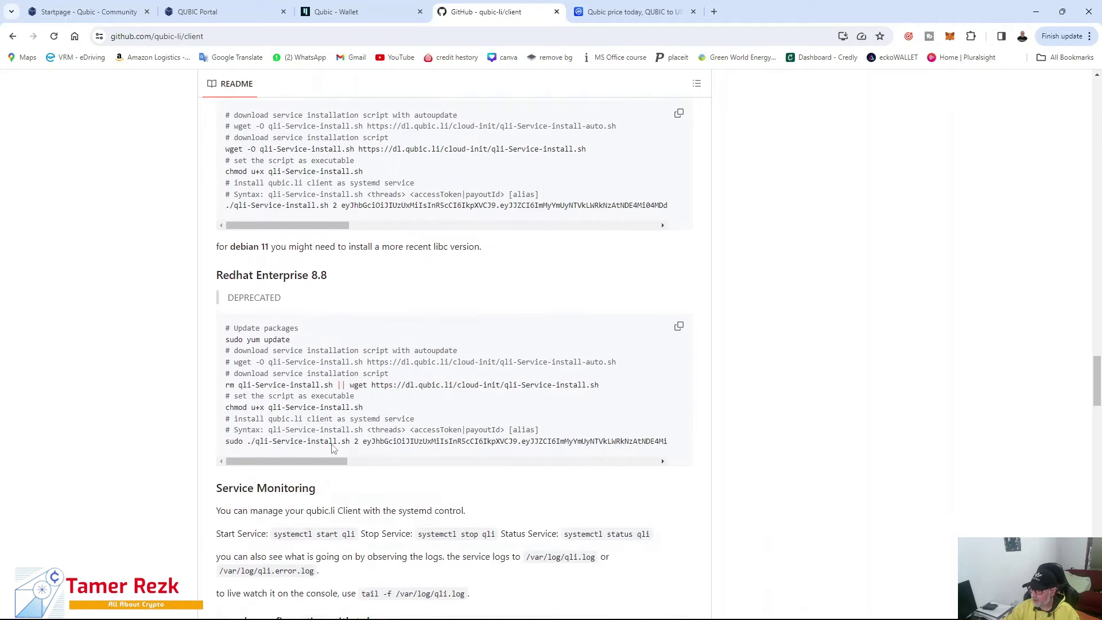
{"action": "scroll", "coordinate": [331, 448], "scroll_direction": "down", "scroll_amount": 4}
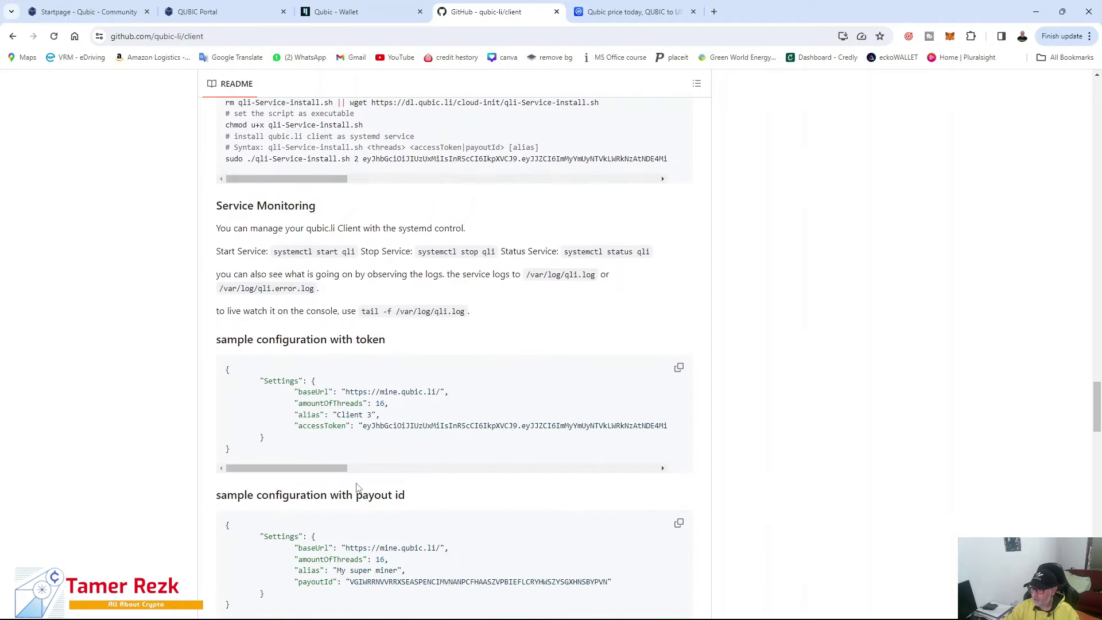
Examine the README's sample configurations with access token and payout id, the removal and customizing sections, and return to the page start
{"action": "scroll", "coordinate": [357, 487], "scroll_direction": "down", "scroll_amount": 1}
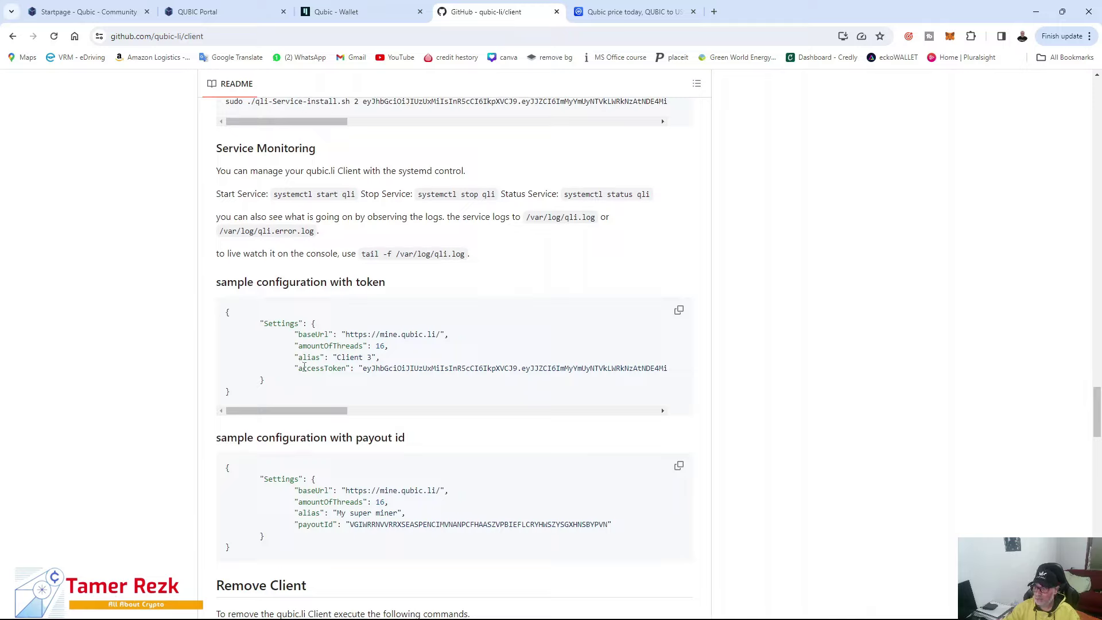
{"action": "left_click_drag", "start_coordinate": [298, 370], "coordinate": [348, 370]}
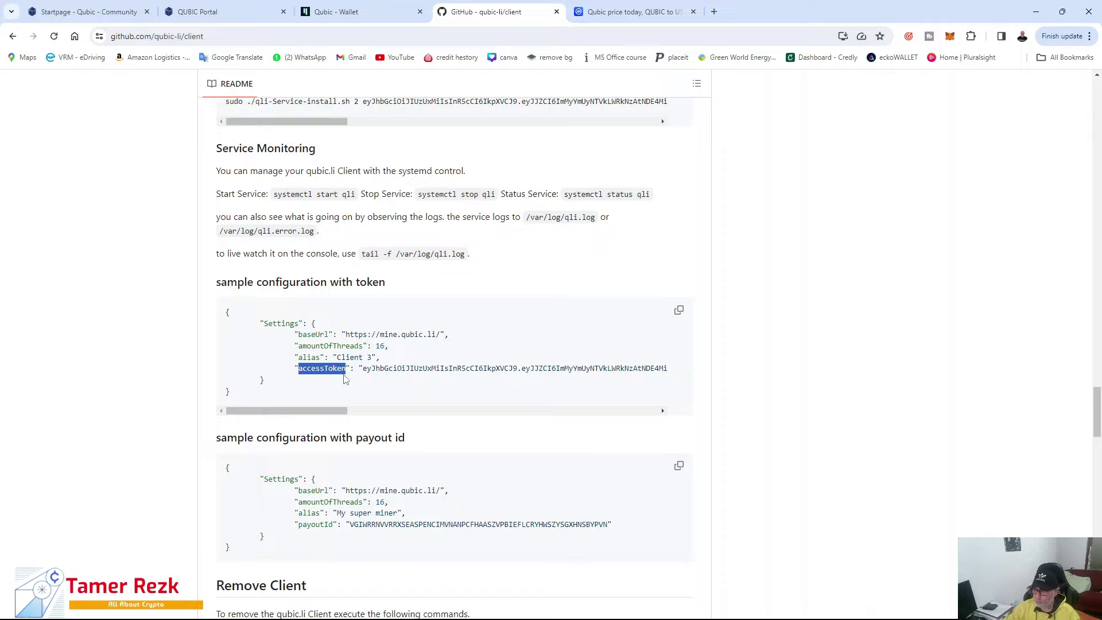
{"action": "scroll", "coordinate": [339, 469], "scroll_direction": "down", "scroll_amount": 2}
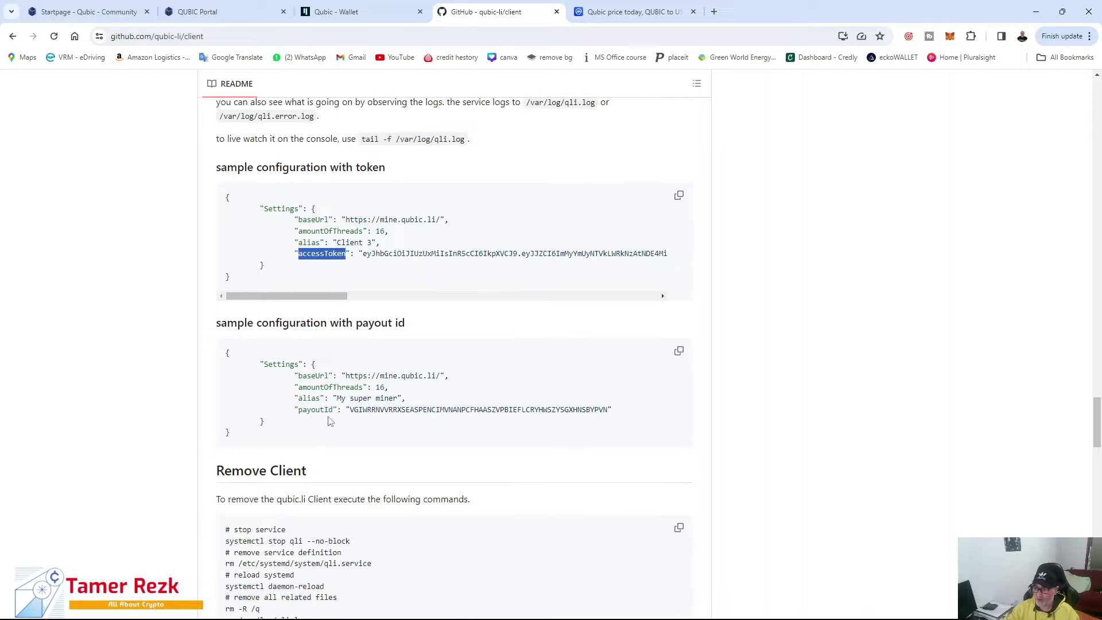
{"action": "scroll", "coordinate": [437, 422], "scroll_direction": "down", "scroll_amount": 2}
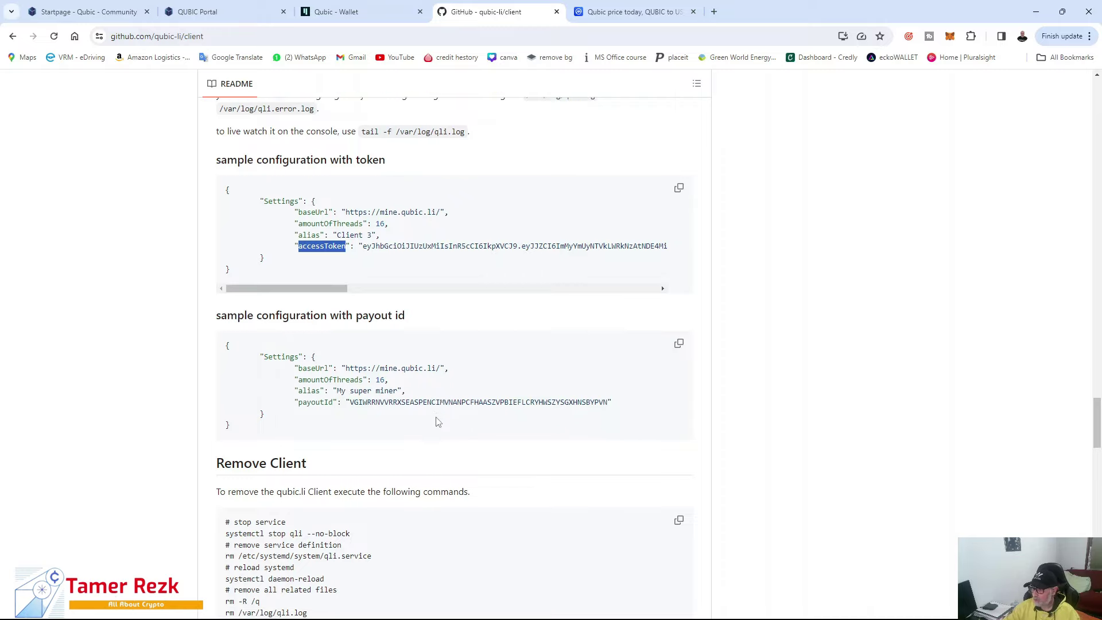
{"action": "scroll", "coordinate": [437, 422], "scroll_direction": "down", "scroll_amount": 9}
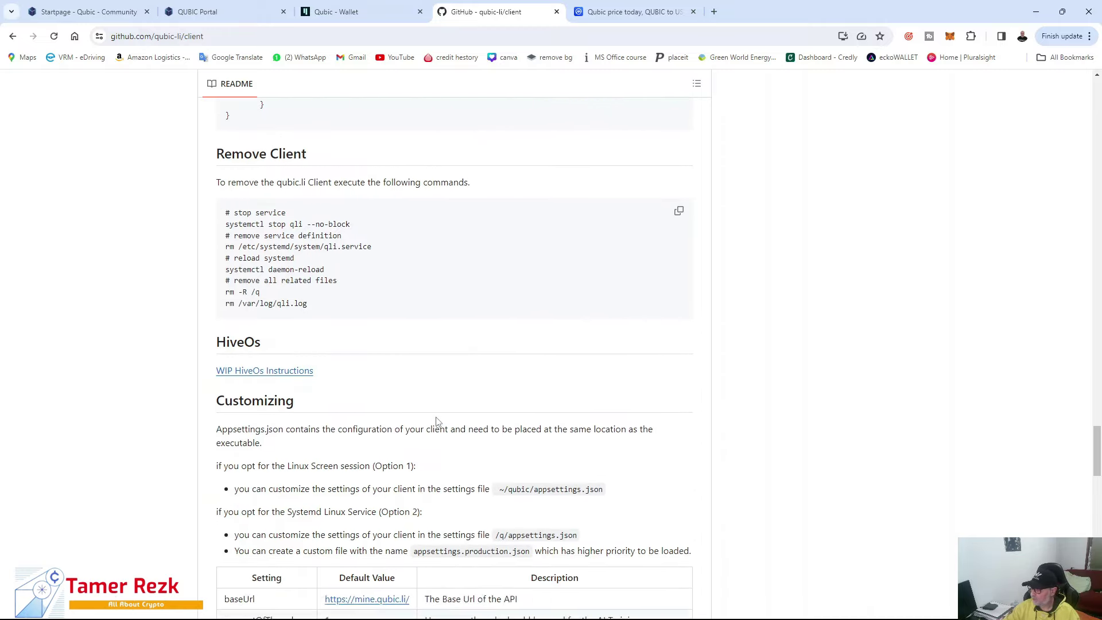
{"action": "scroll", "coordinate": [436, 417], "scroll_direction": "up", "scroll_amount": 15}
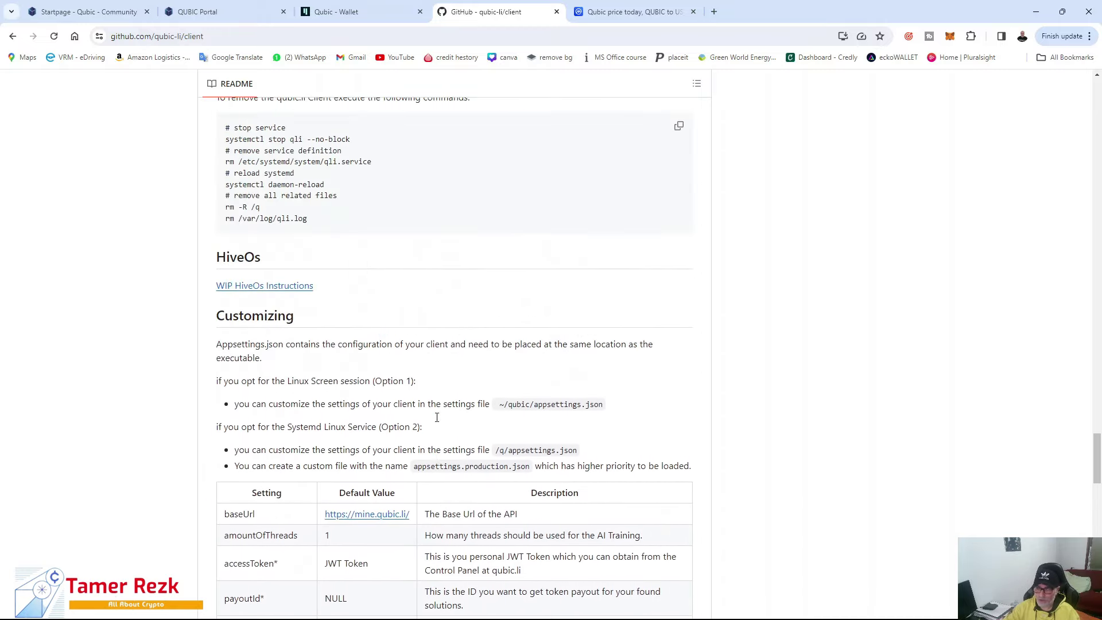
{"action": "scroll", "coordinate": [436, 418], "scroll_direction": "up", "scroll_amount": 20}
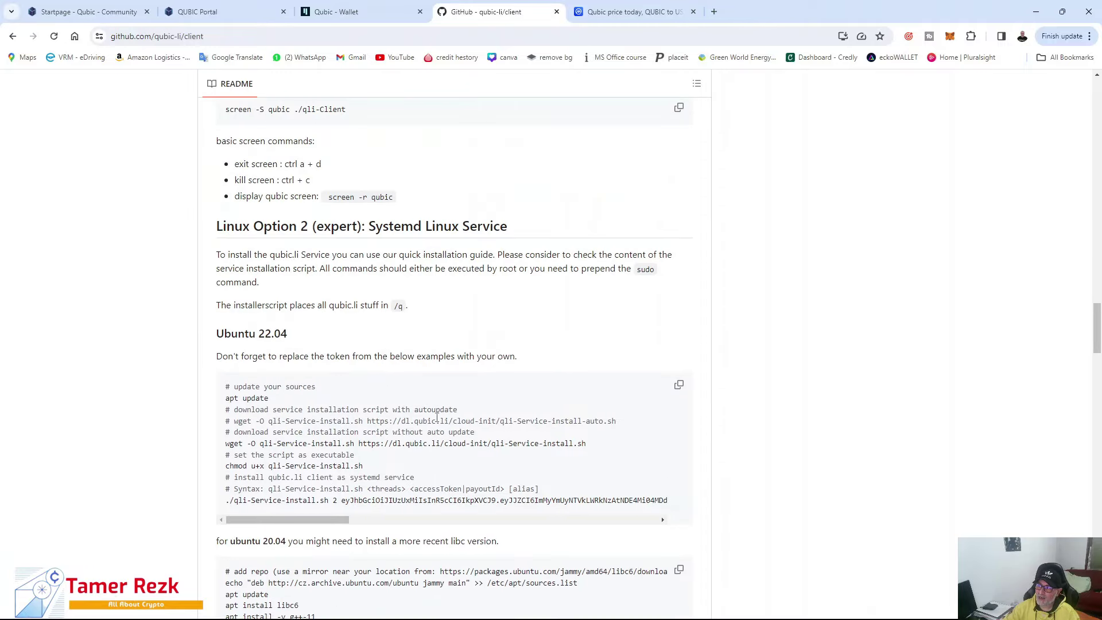
{"action": "scroll", "coordinate": [437, 423], "scroll_direction": "up", "scroll_amount": 20}
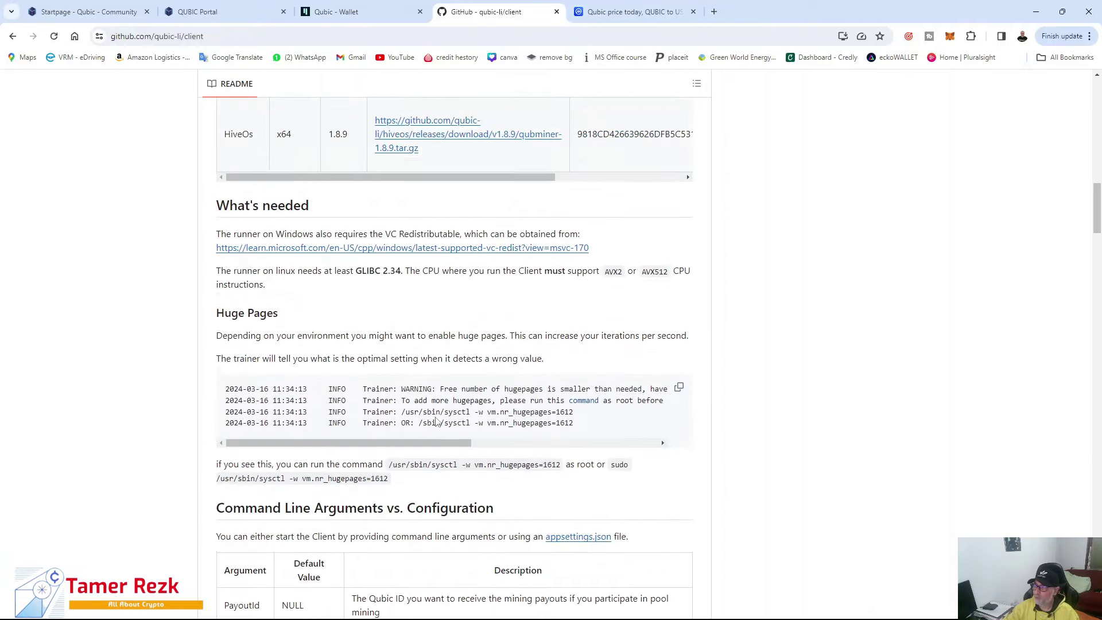
{"action": "scroll", "coordinate": [437, 422], "scroll_direction": "up", "scroll_amount": 8}
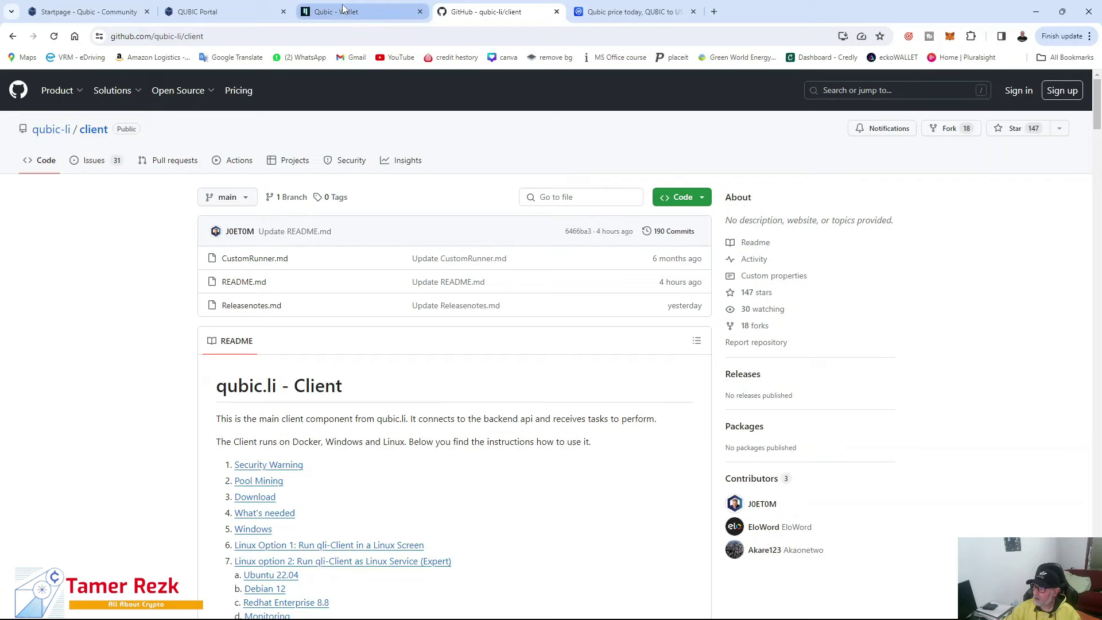
Return to the Qubic portal and examine the My PC trainer entry and the total solutions found
{"action": "left_click", "coordinate": [222, 10]}
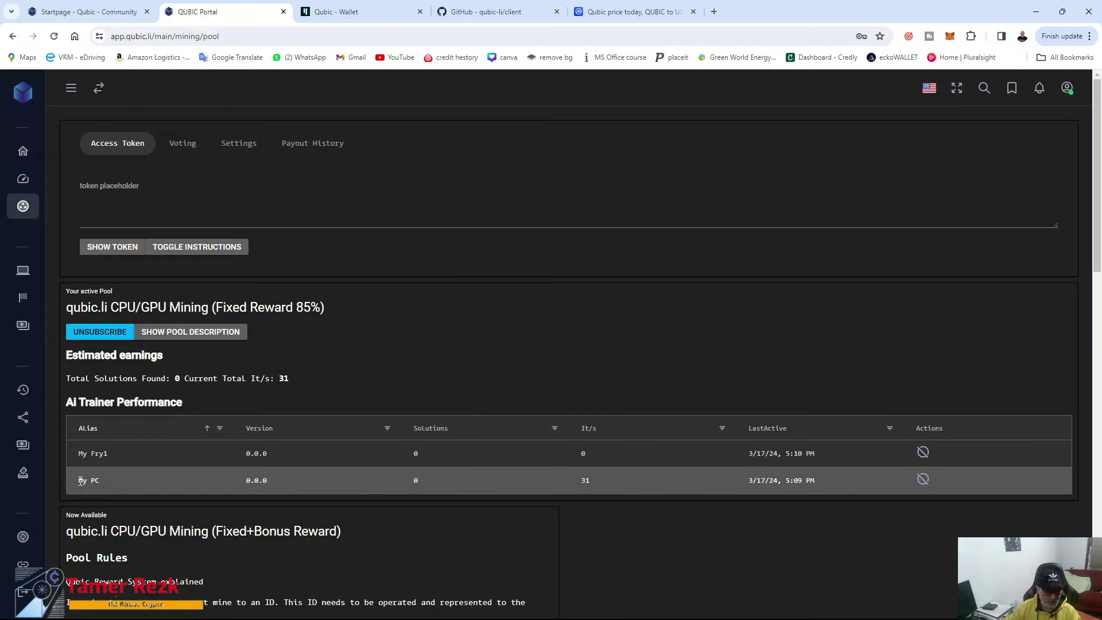
{"action": "left_click_drag", "start_coordinate": [78, 480], "coordinate": [101, 480]}
{"action": "left_click", "coordinate": [102, 480]}
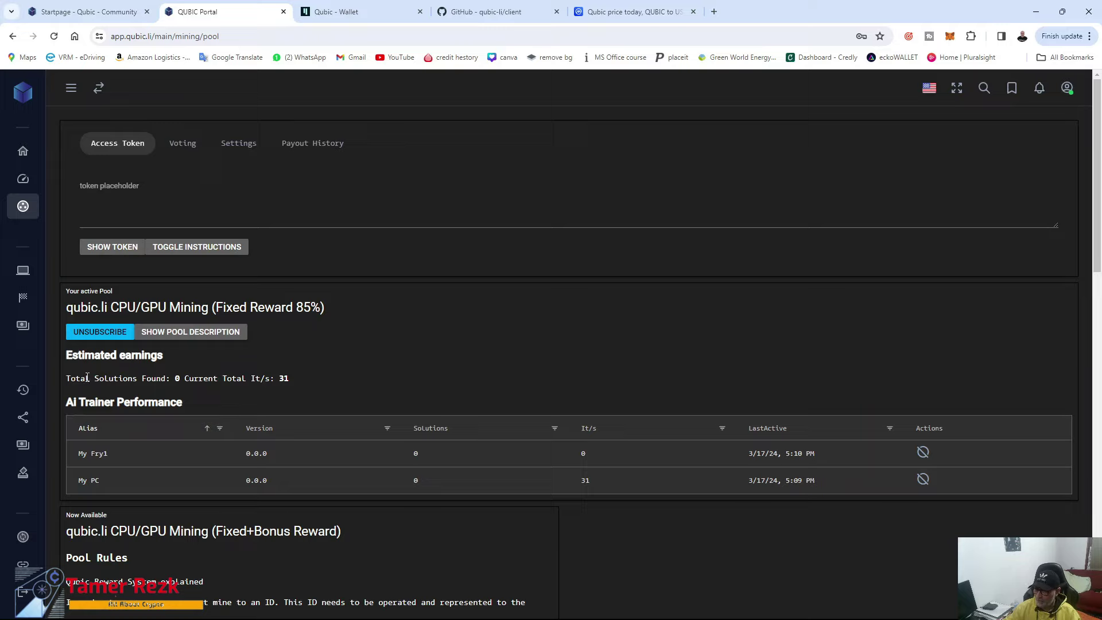
{"action": "left_click_drag", "start_coordinate": [71, 378], "coordinate": [182, 379]}
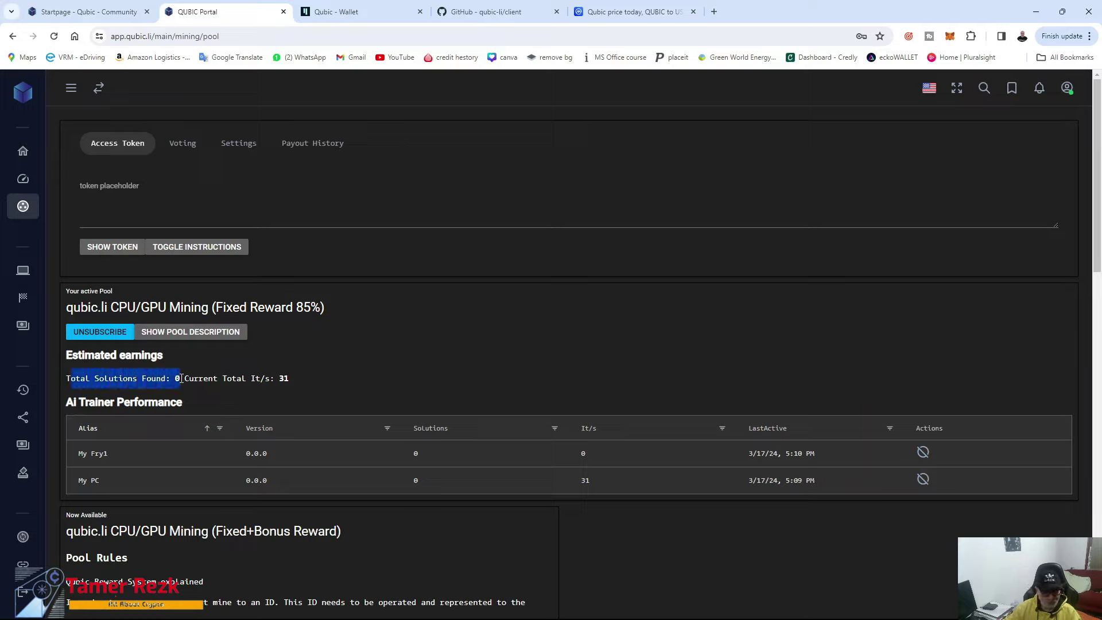
{"action": "left_click", "coordinate": [181, 378]}
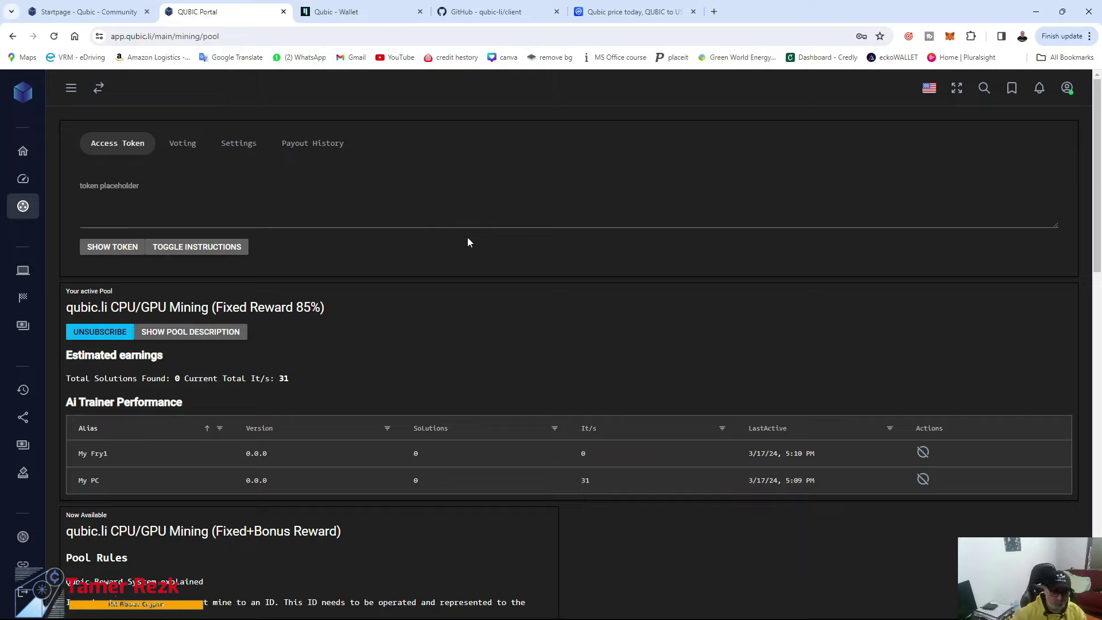
Read the Fixed+Bonus Reward pool's rules, GPU activation notes and disclaimer, and compare them with the active pool's fixed reward
{"action": "mouse_move", "coordinate": [24, 216]}
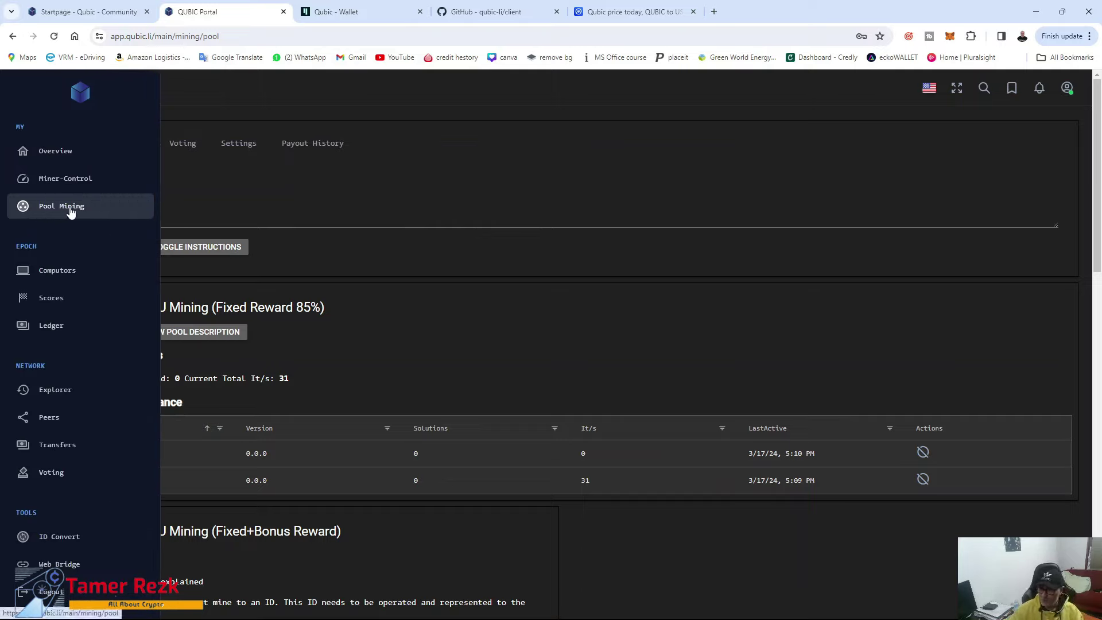
{"action": "scroll", "coordinate": [412, 272], "scroll_direction": "down", "scroll_amount": 2}
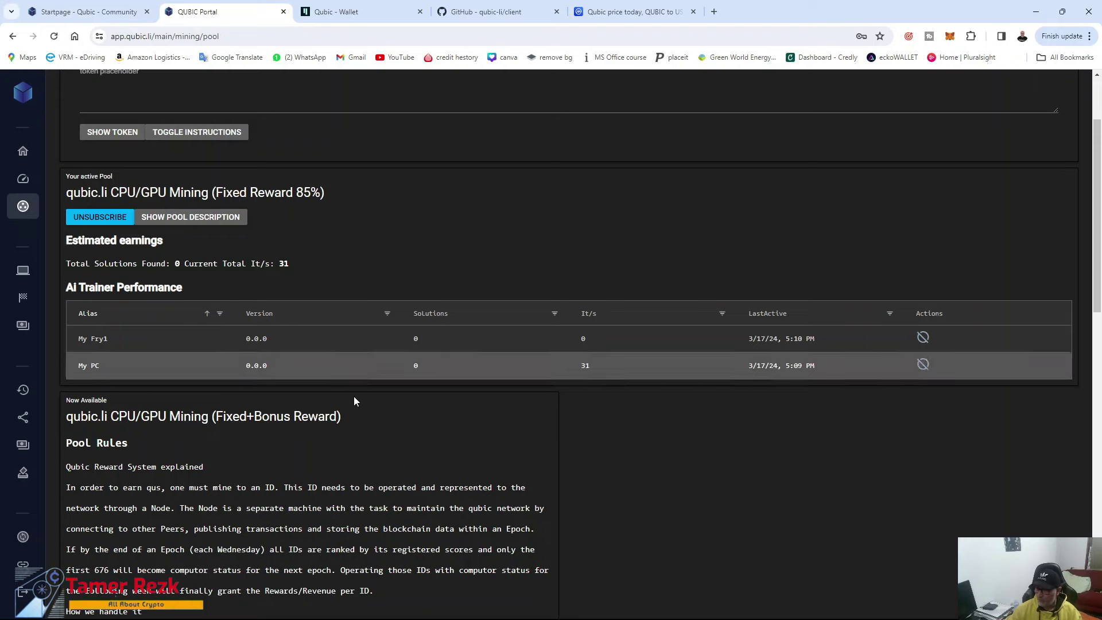
{"action": "scroll", "coordinate": [356, 409], "scroll_direction": "down", "scroll_amount": 1}
{"action": "scroll", "coordinate": [355, 410], "scroll_direction": "down", "scroll_amount": 2}
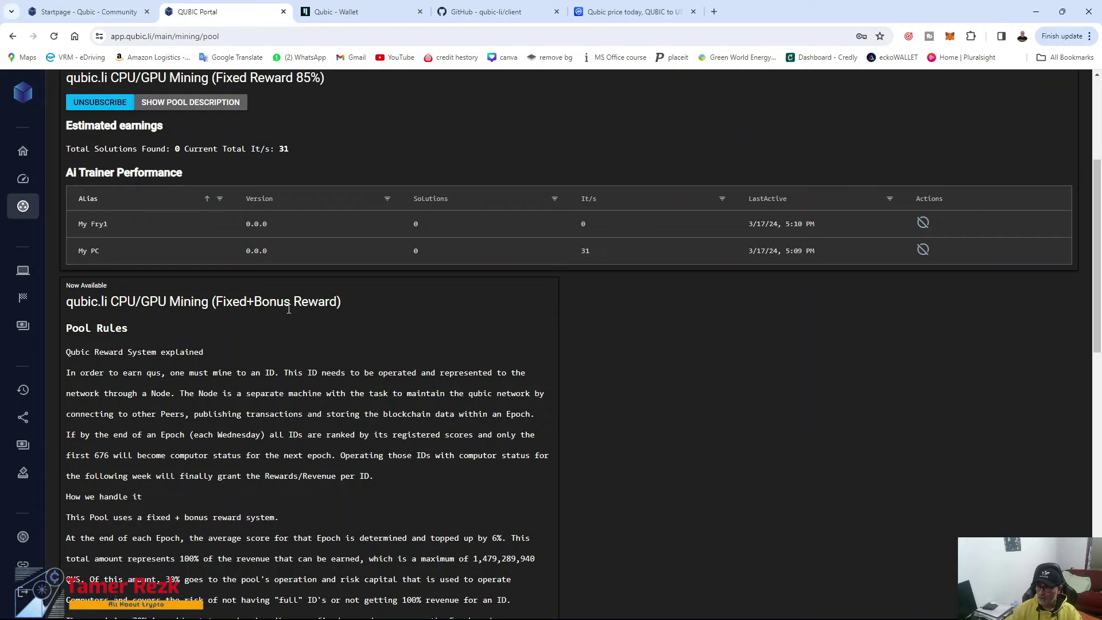
{"action": "scroll", "coordinate": [339, 440], "scroll_direction": "down", "scroll_amount": 7}
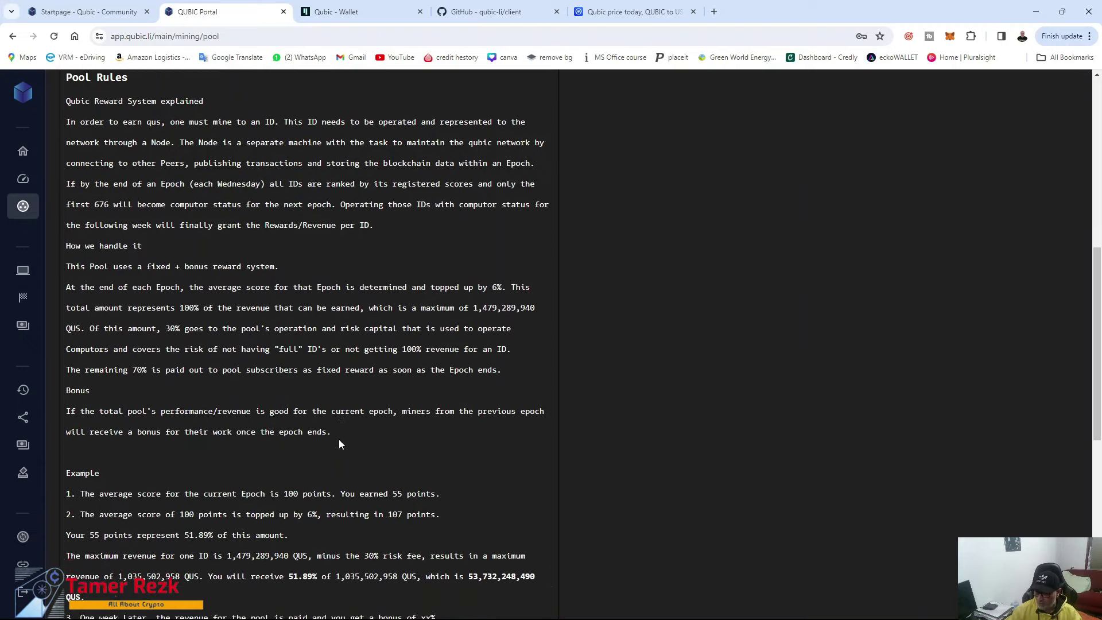
{"action": "scroll", "coordinate": [339, 440], "scroll_direction": "down", "scroll_amount": 8}
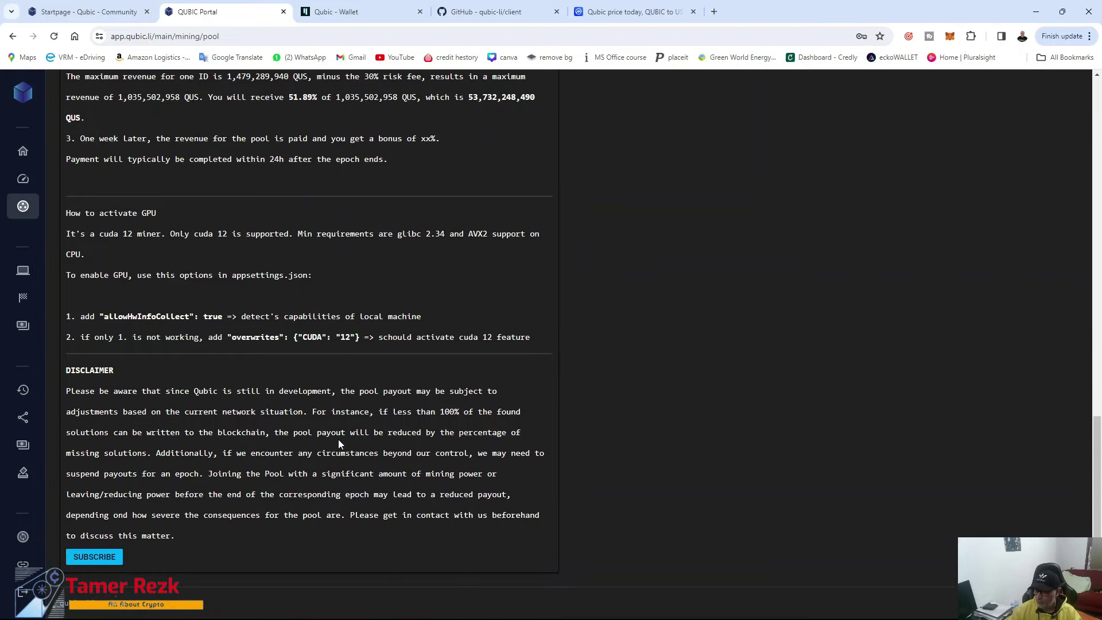
{"action": "scroll", "coordinate": [339, 443], "scroll_direction": "up", "scroll_amount": 15}
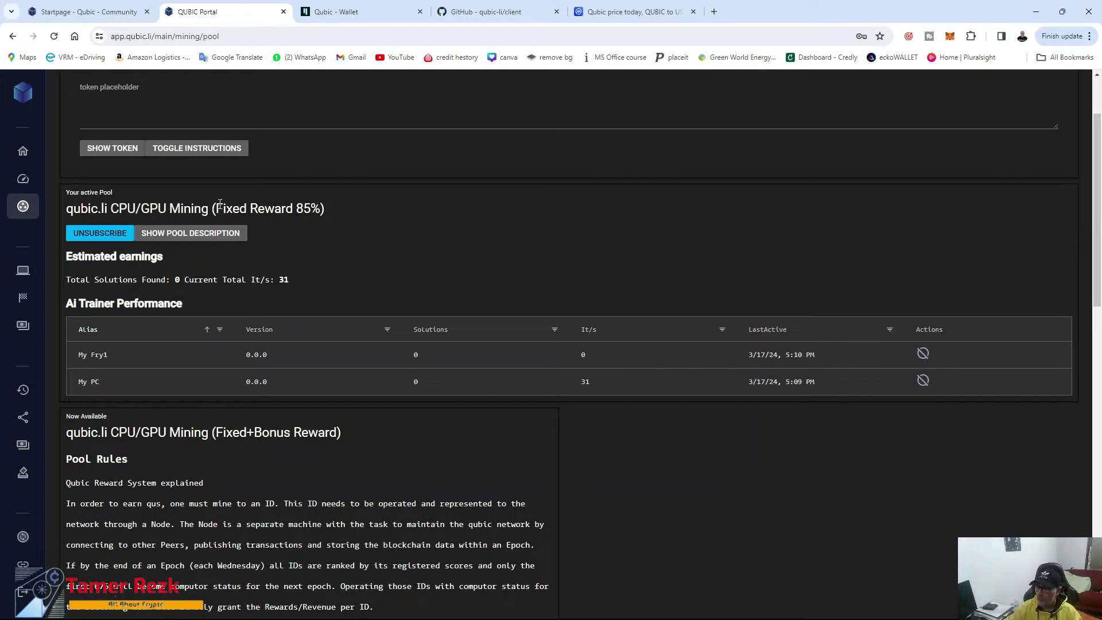
{"action": "left_click_drag", "start_coordinate": [216, 209], "coordinate": [321, 206]}
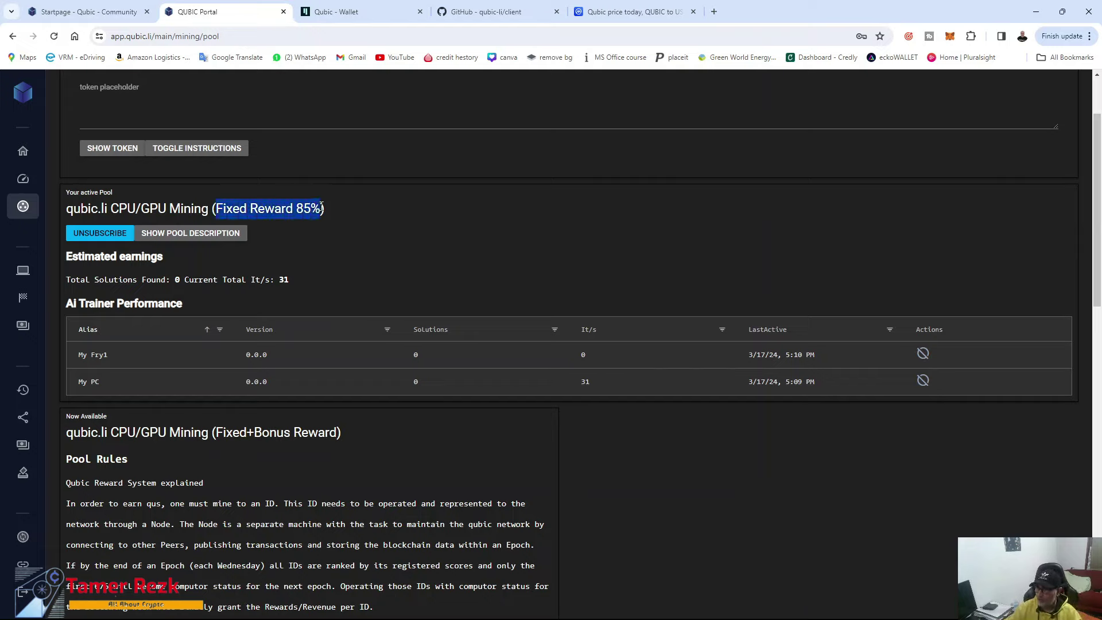
Skim the mining page past the active pool's details and return to its start
{"action": "left_click", "coordinate": [324, 253]}
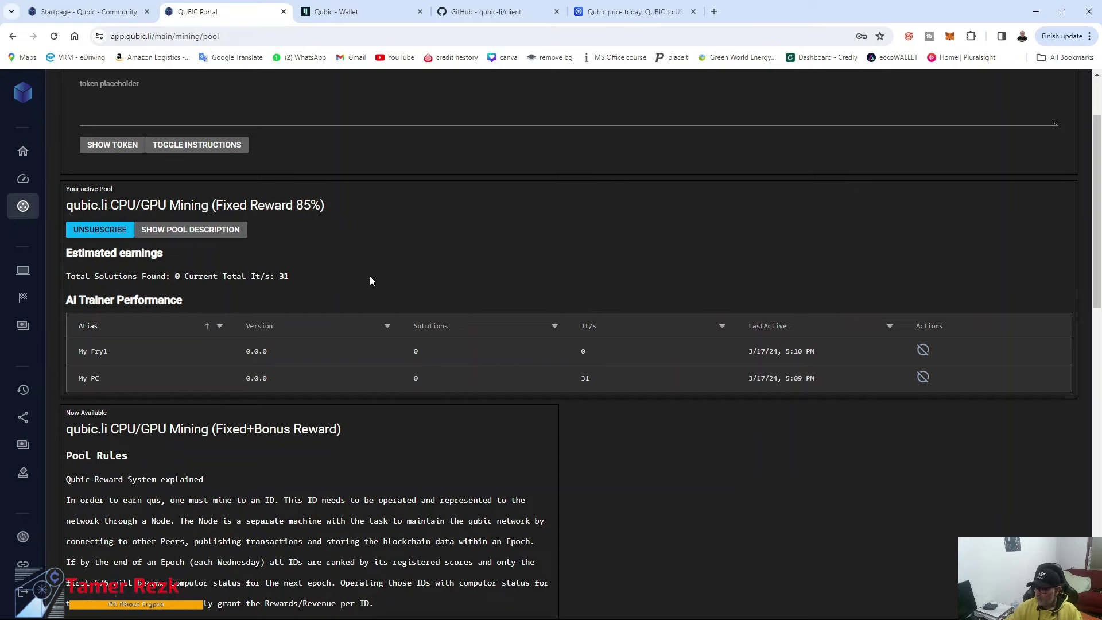
{"action": "scroll", "coordinate": [369, 277], "scroll_direction": "down", "scroll_amount": 5}
{"action": "scroll", "coordinate": [370, 276], "scroll_direction": "up", "scroll_amount": 7}
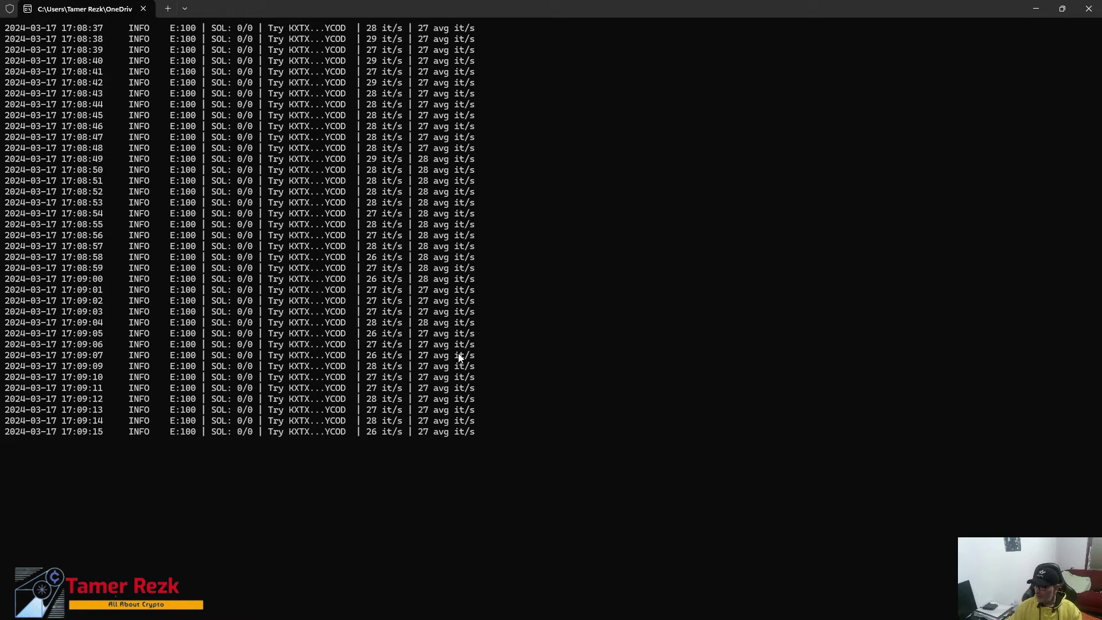
Check the miner console's iteration rate, minimize the console window, and compare it with the My PC trainer's It/s value
{"action": "left_click", "coordinate": [1061, 7]}
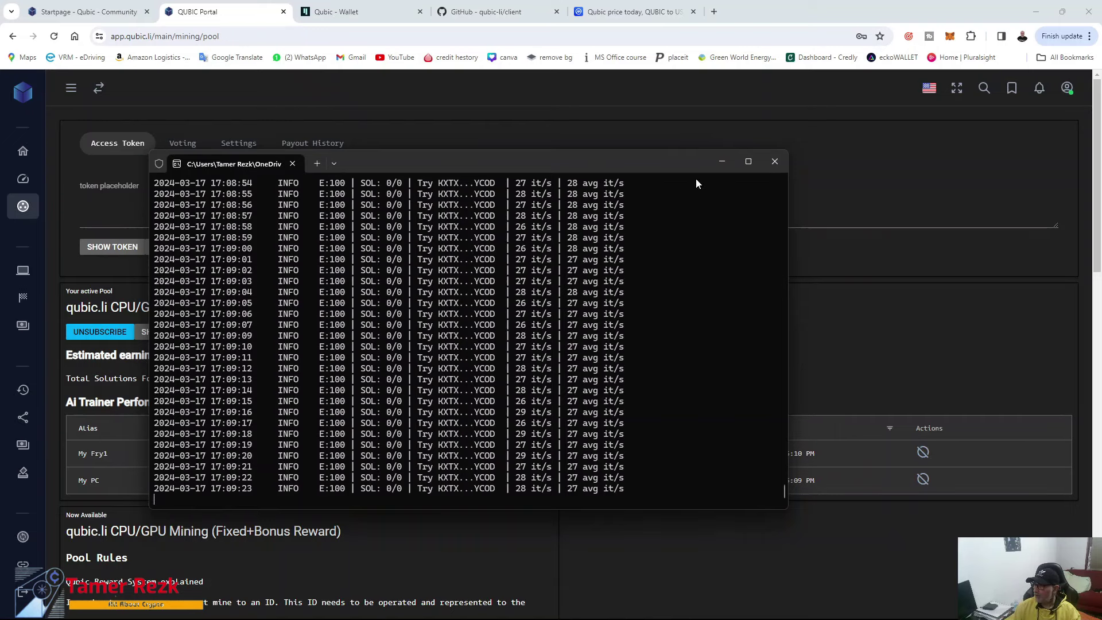
{"action": "left_click", "coordinate": [717, 163]}
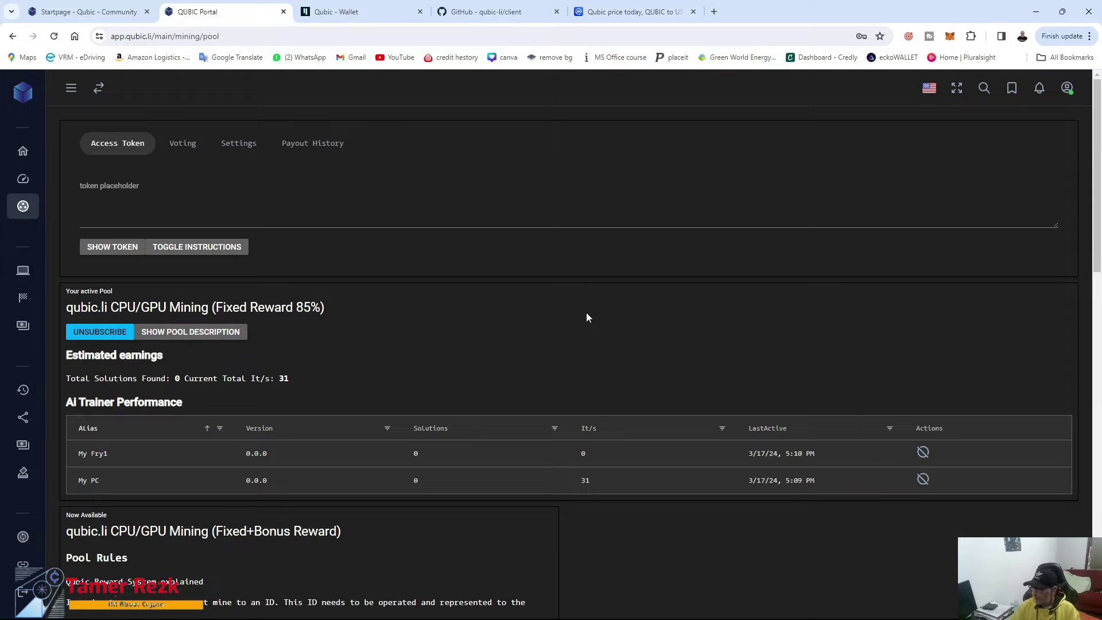
{"action": "left_click_drag", "start_coordinate": [593, 481], "coordinate": [579, 483]}
{"action": "left_click", "coordinate": [584, 484]}
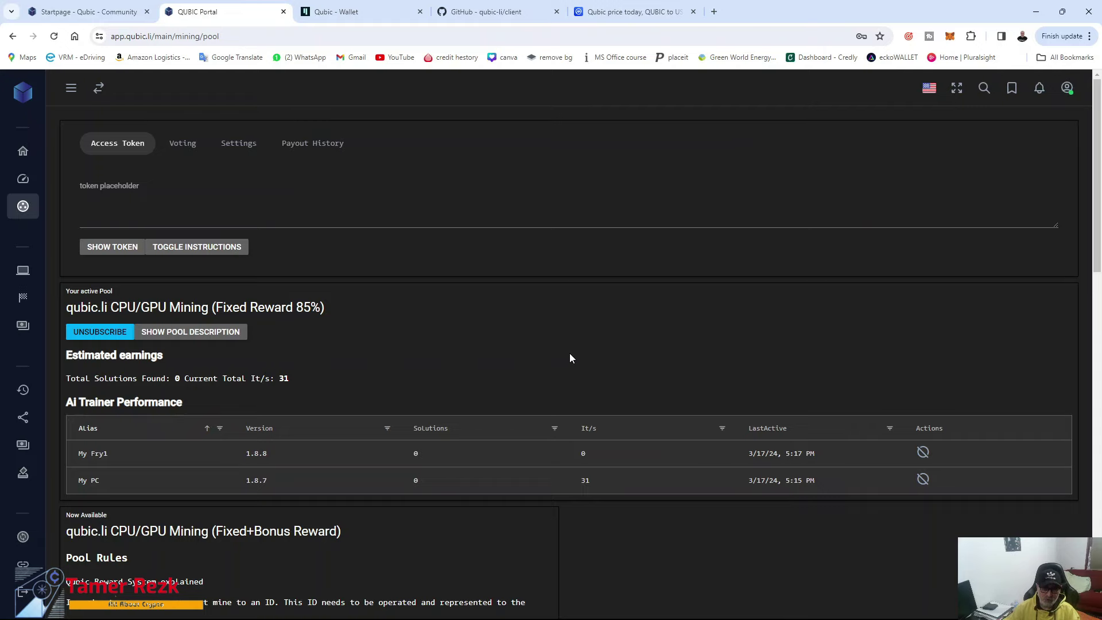
Review the Fixed+Bonus Reward pool's reward rules, bonus and payout example, and return to the active pool's trainer performance
{"action": "scroll", "coordinate": [570, 354], "scroll_direction": "down", "scroll_amount": 6}
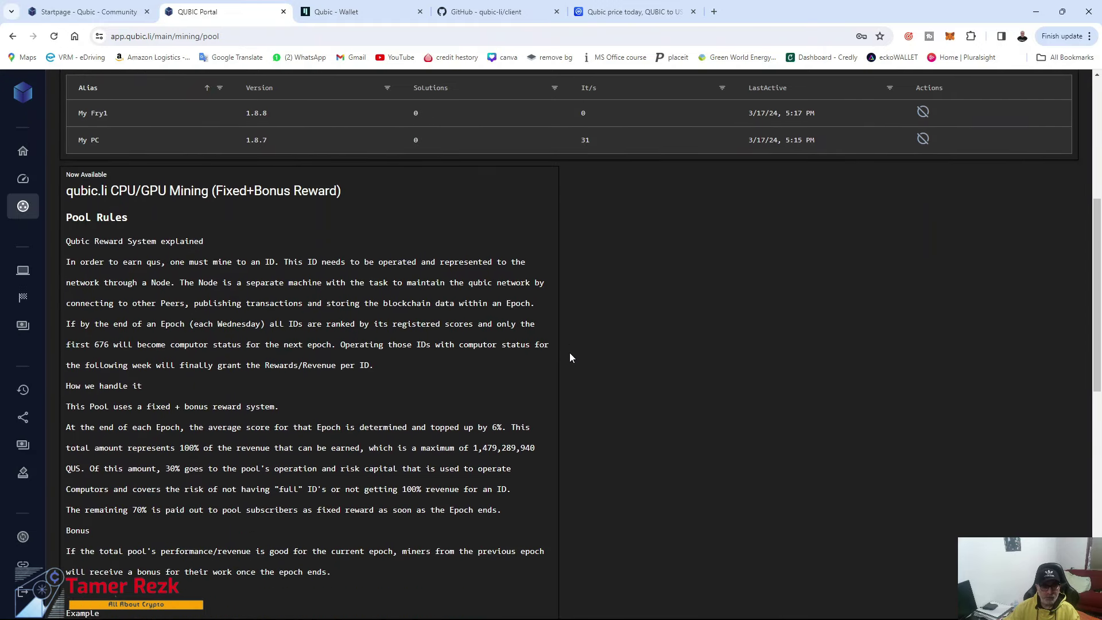
{"action": "scroll", "coordinate": [570, 357], "scroll_direction": "down", "scroll_amount": 1}
{"action": "scroll", "coordinate": [572, 356], "scroll_direction": "down", "scroll_amount": 5}
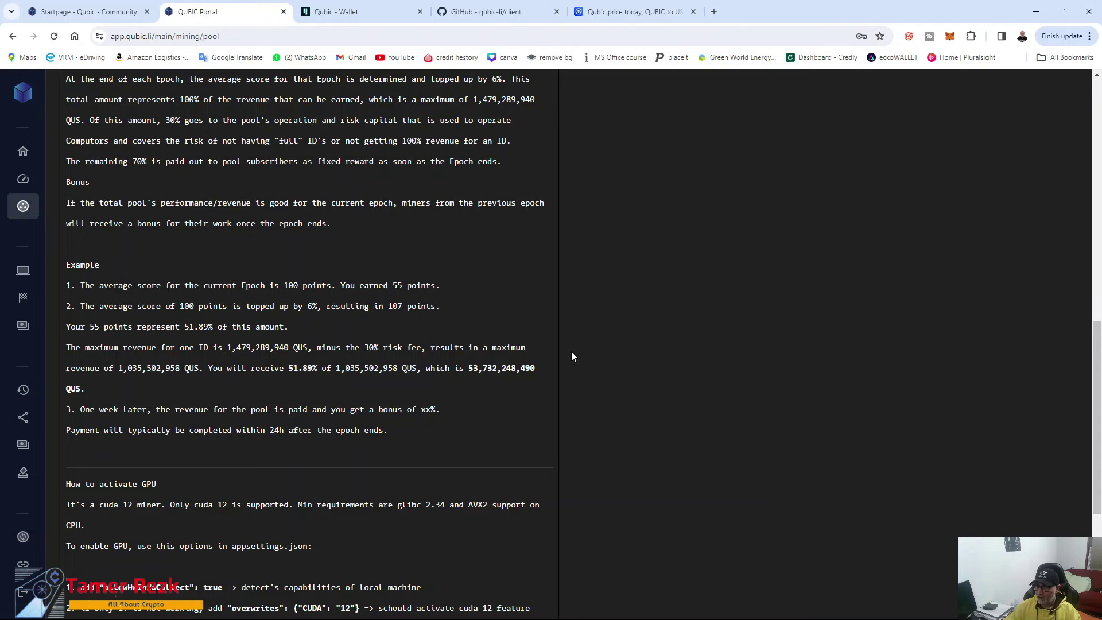
{"action": "scroll", "coordinate": [382, 519], "scroll_direction": "up", "scroll_amount": 12}
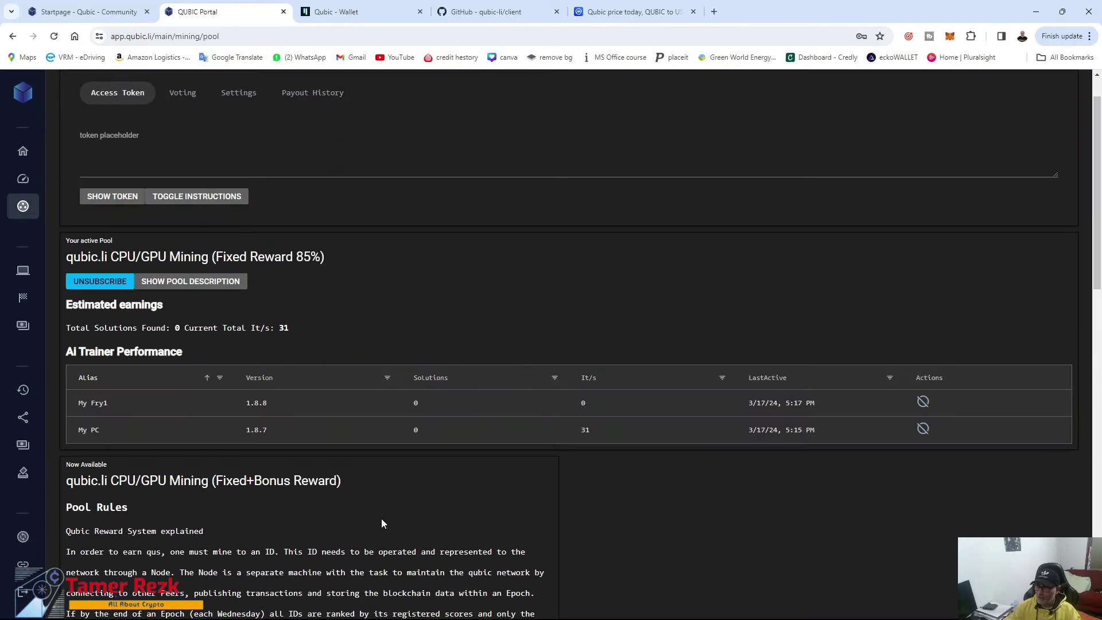